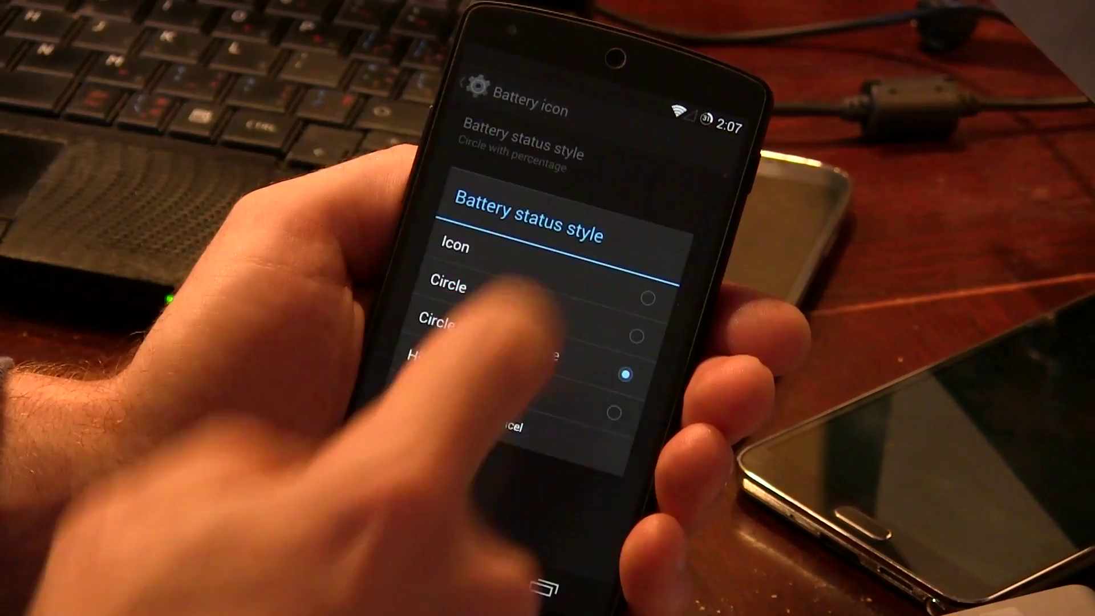
click(513, 338)
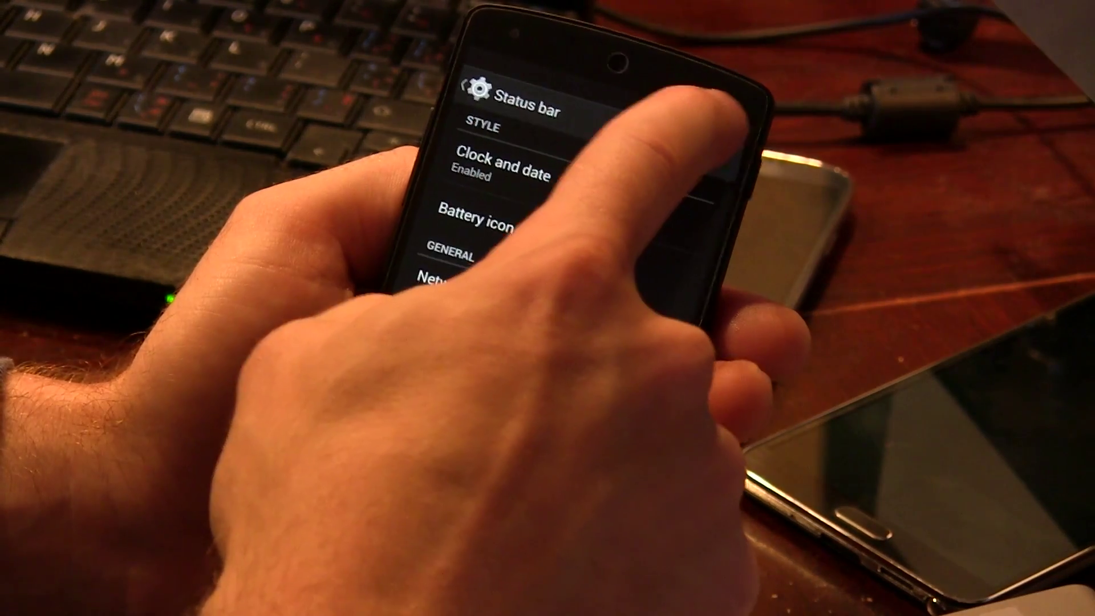
drag(599, 111, 598, 274)
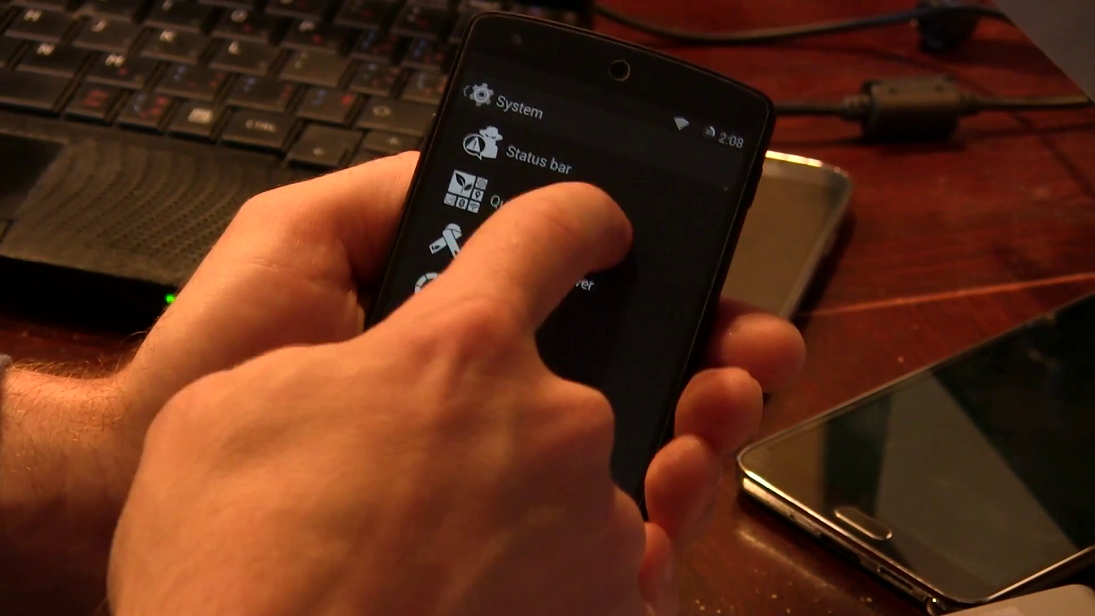
click(535, 210)
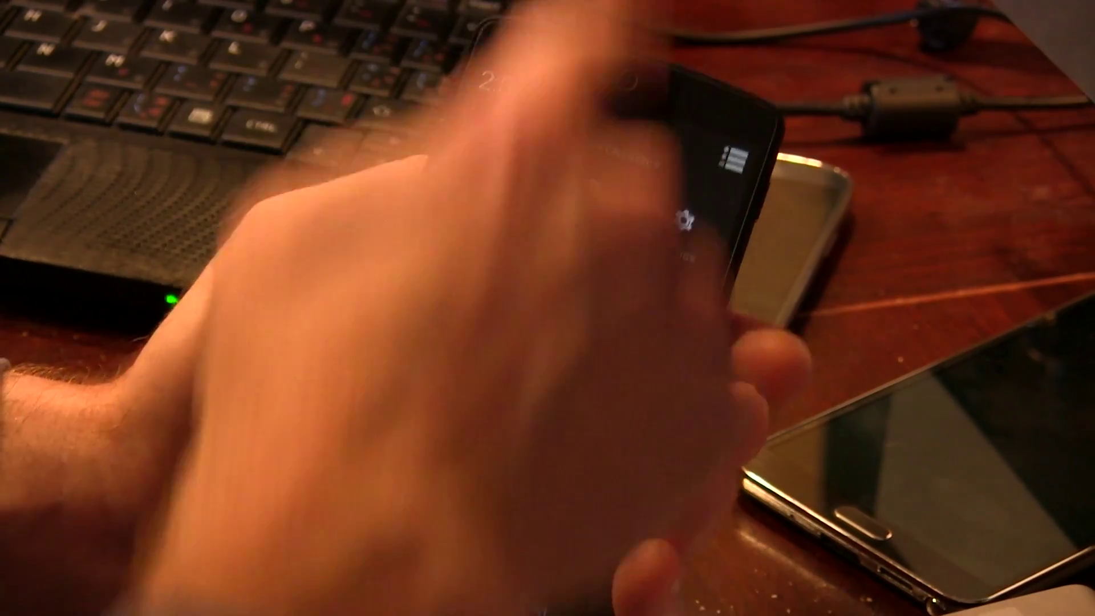
click(685, 220)
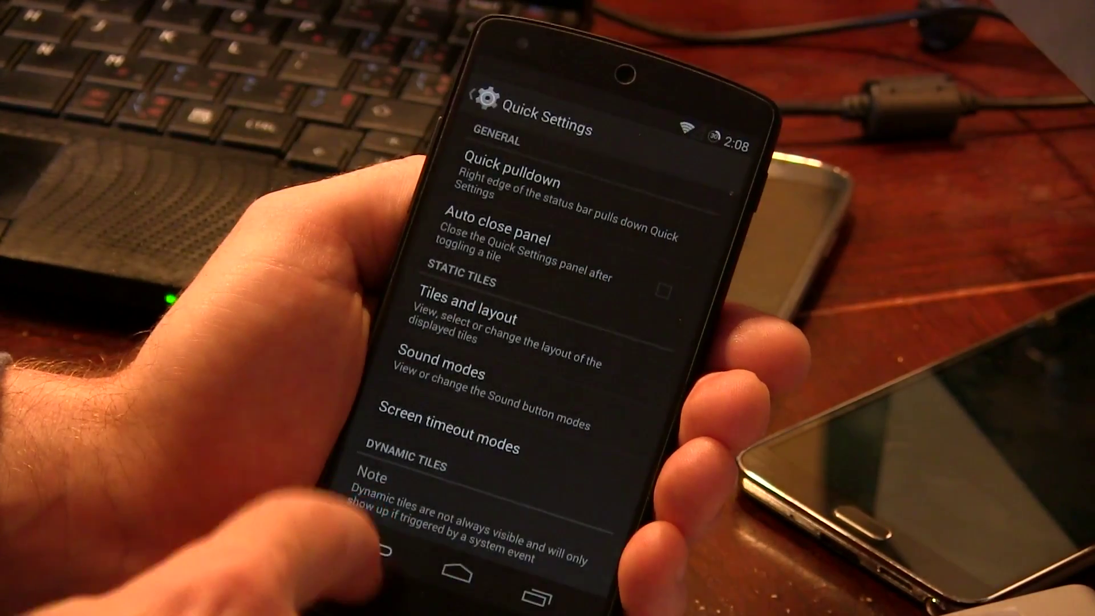
click(501, 313)
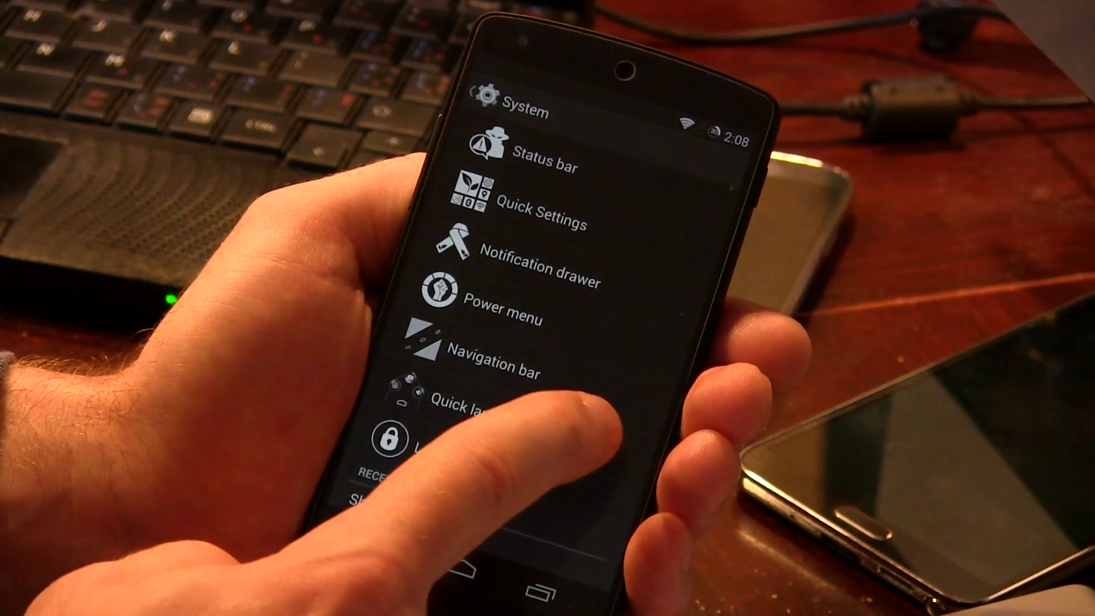
click(494, 359)
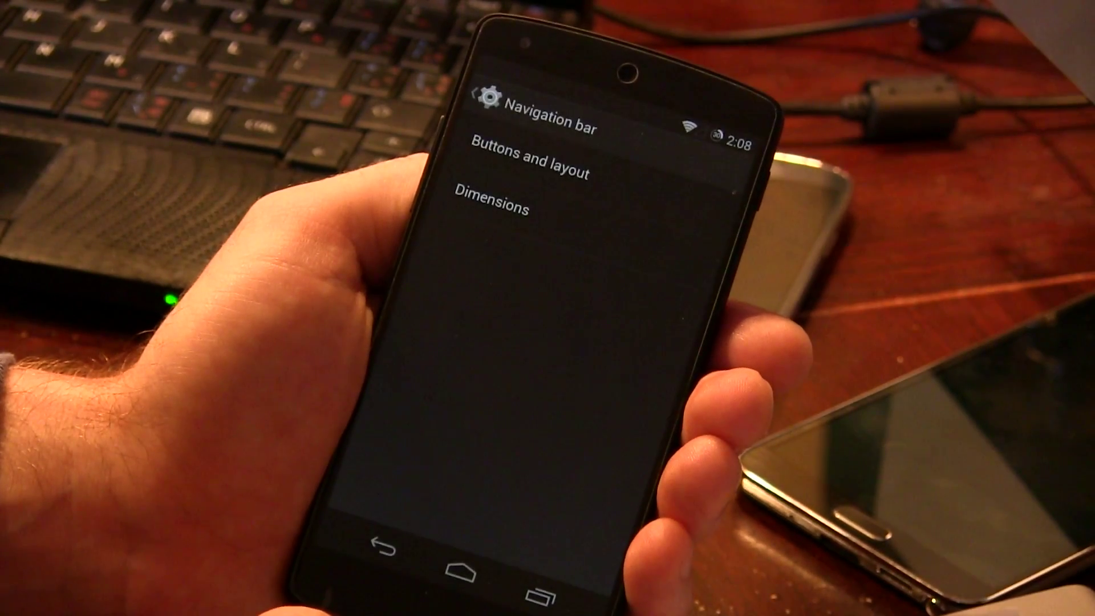
click(531, 163)
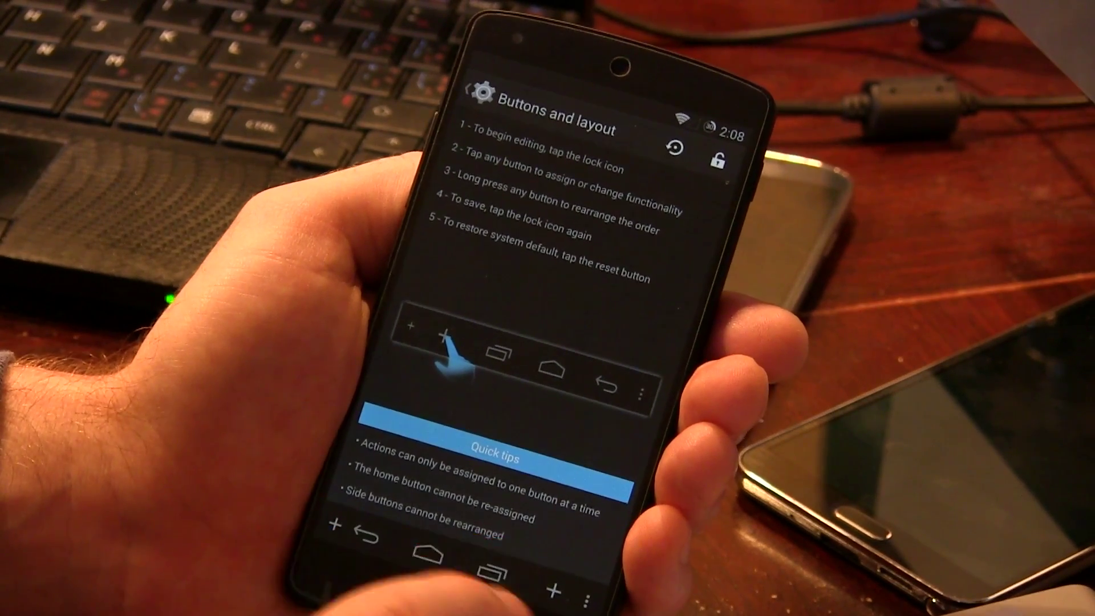
click(719, 160)
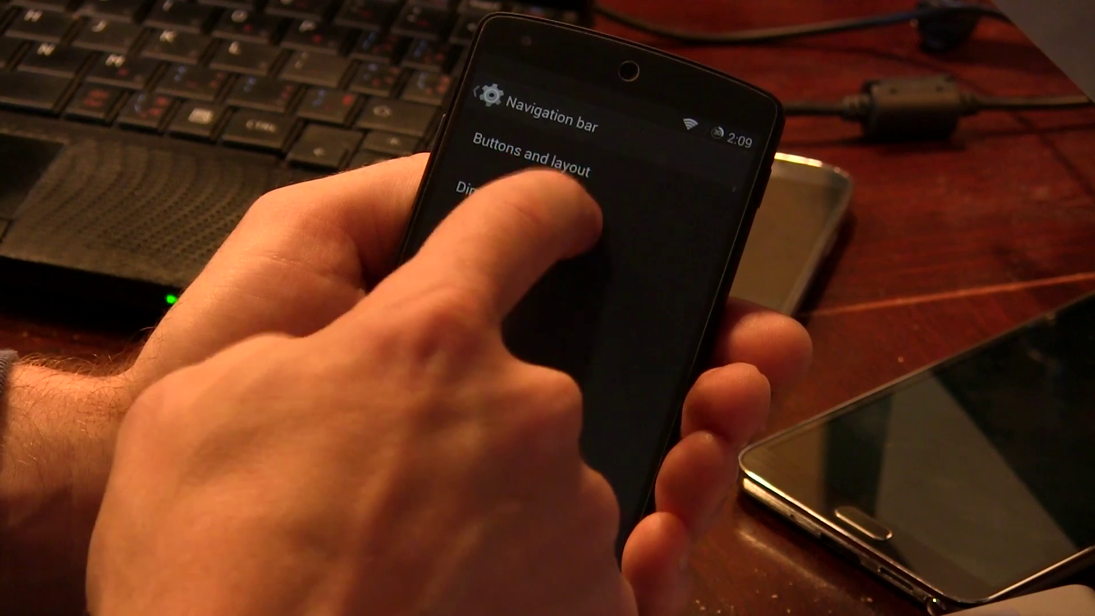
click(490, 198)
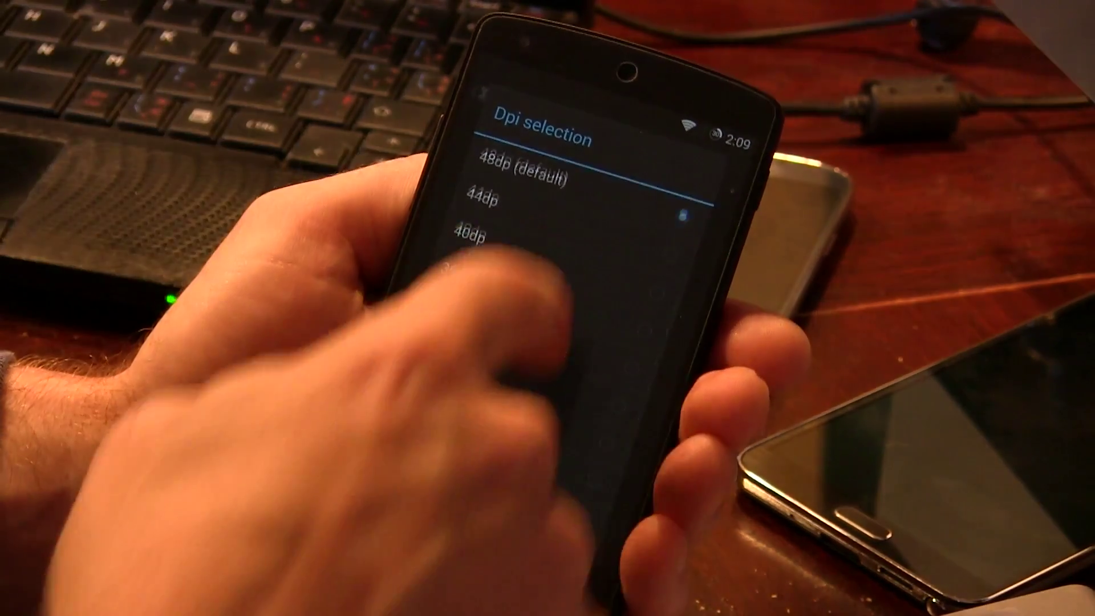
drag(479, 386, 479, 346)
click(411, 421)
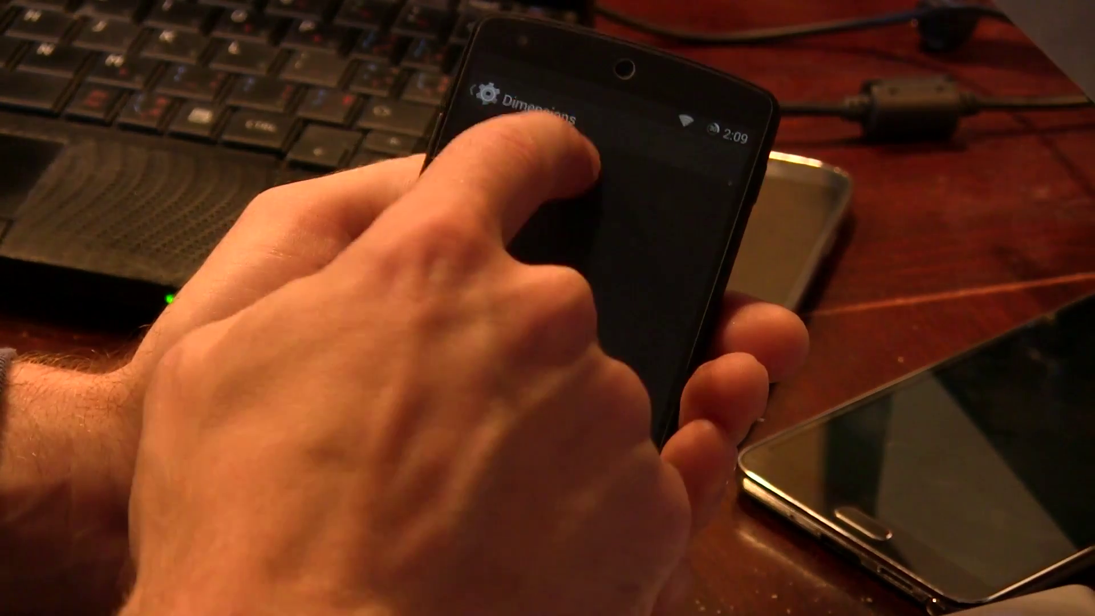
click(505, 144)
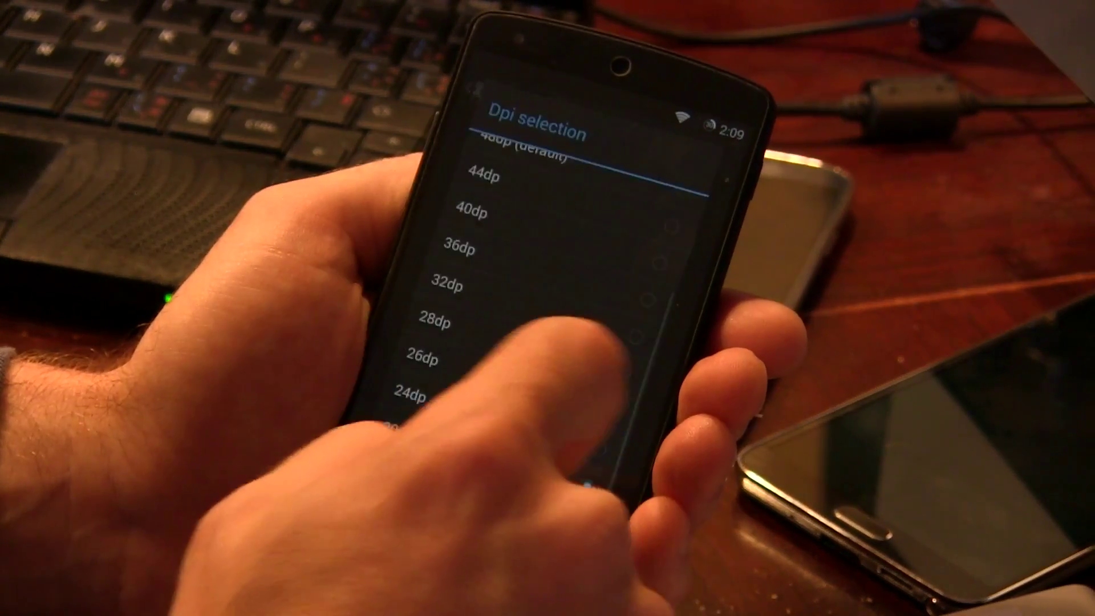
drag(548, 257, 547, 342)
click(522, 237)
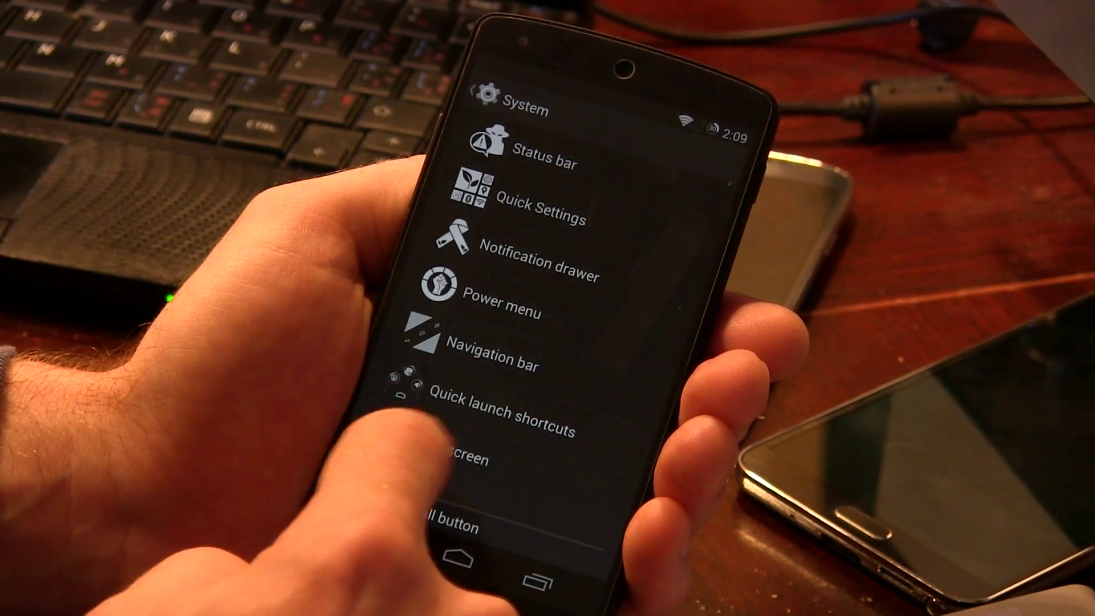
click(501, 411)
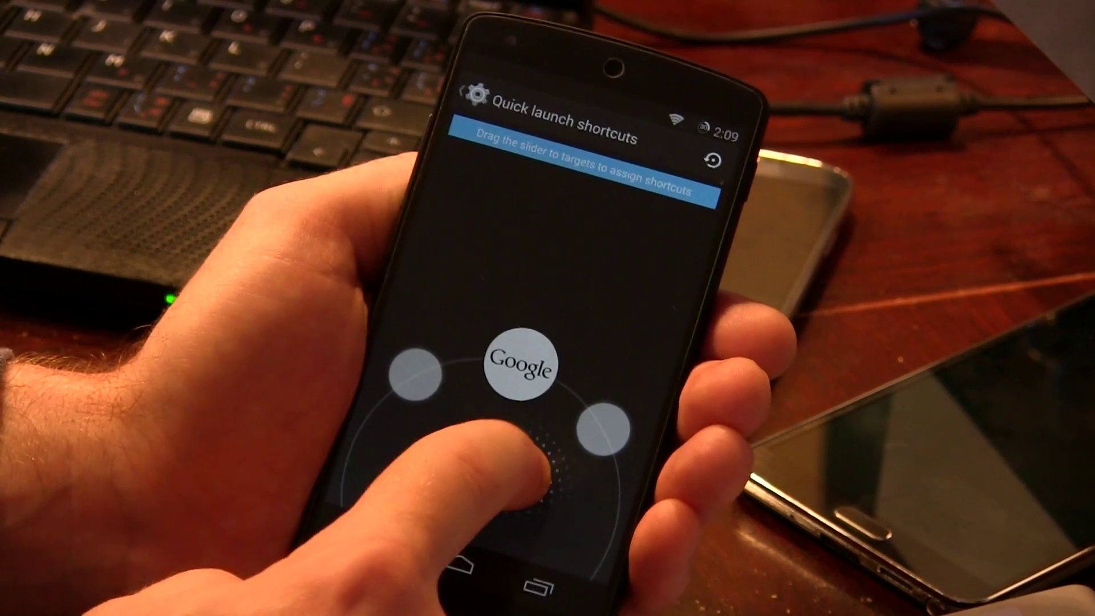
drag(460, 567, 481, 500)
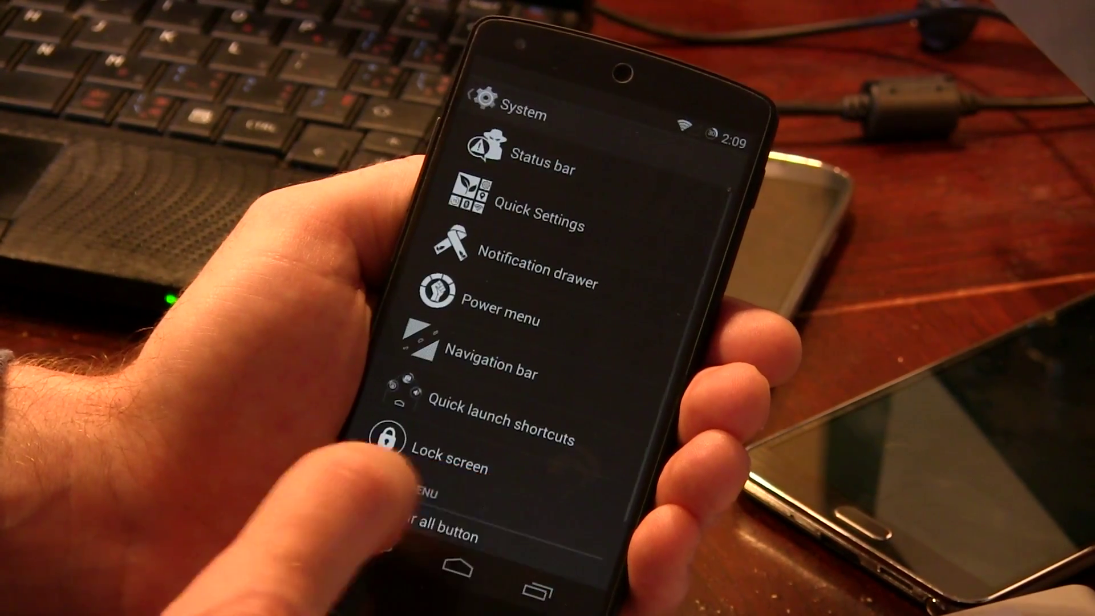
Check the lock screen options and preview the recent apps clear-all button, then return to System settings
click(453, 467)
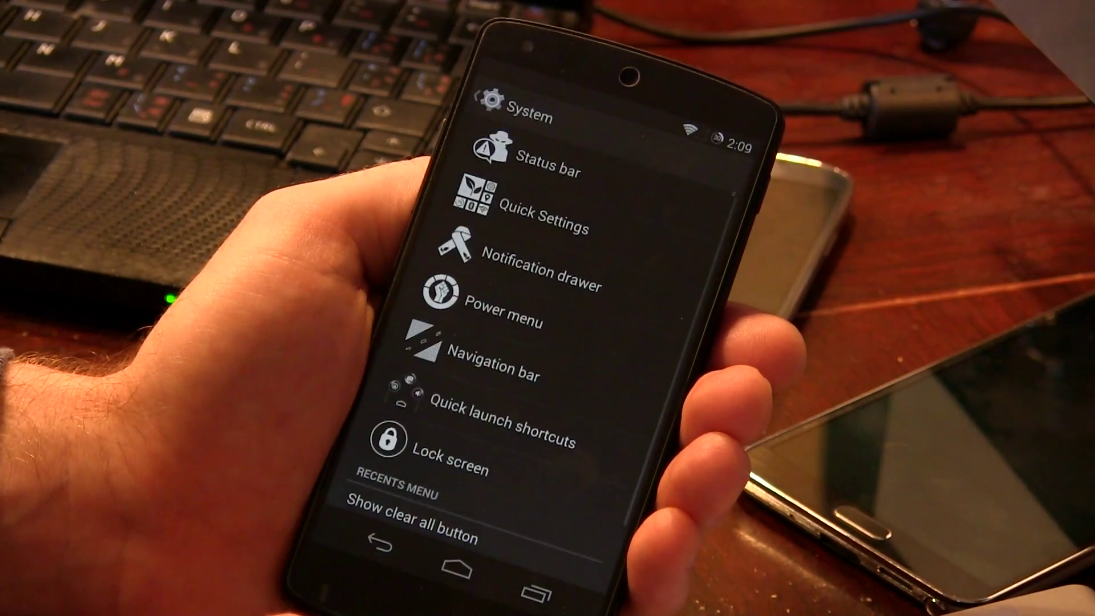
scroll(513, 385, down, 3)
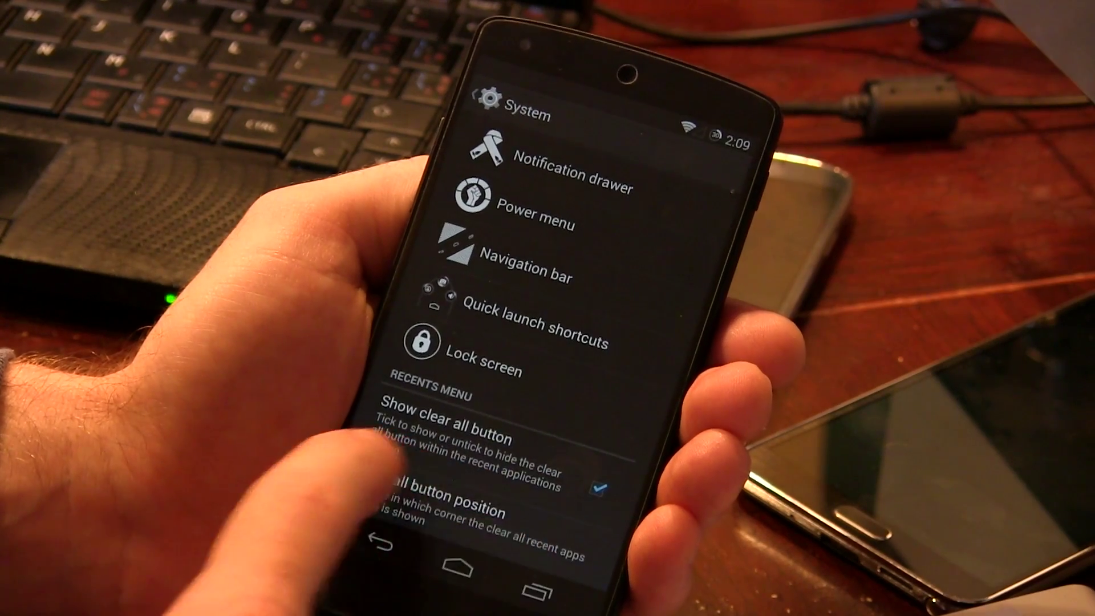
click(538, 589)
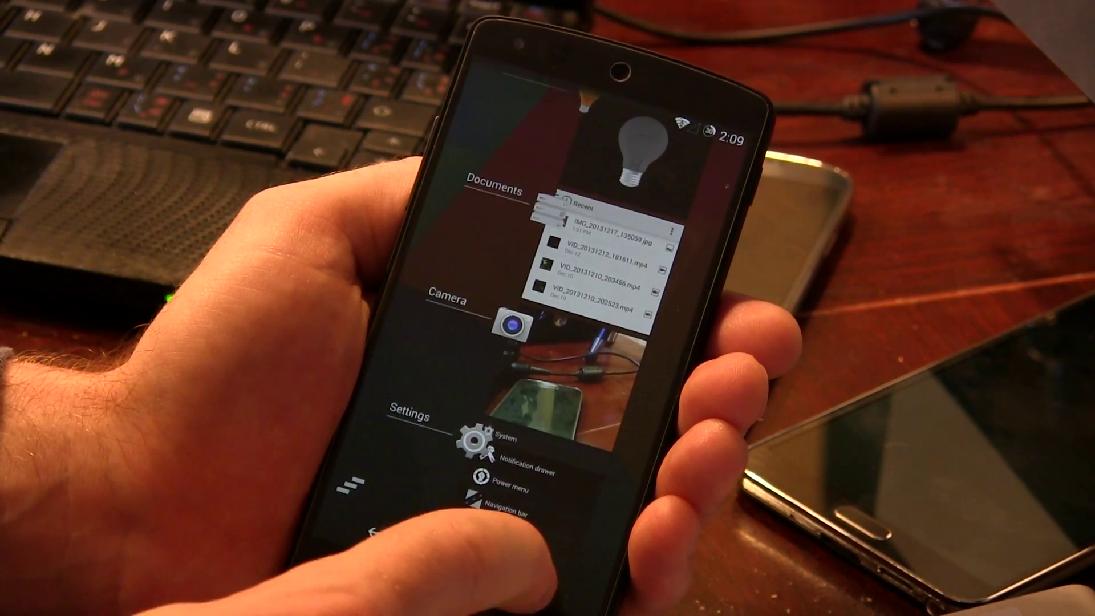
click(436, 514)
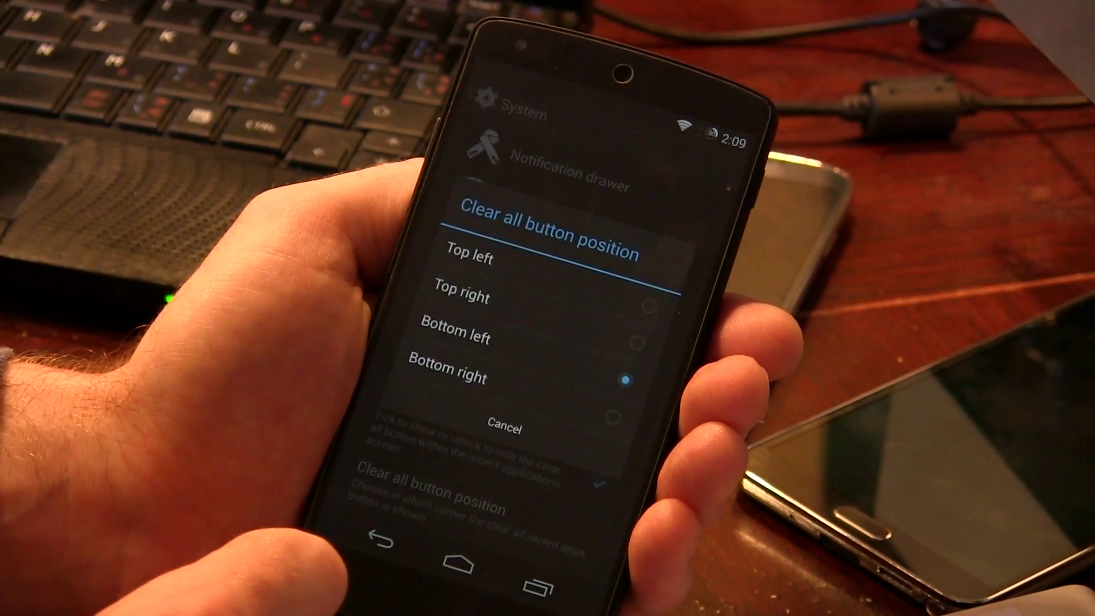